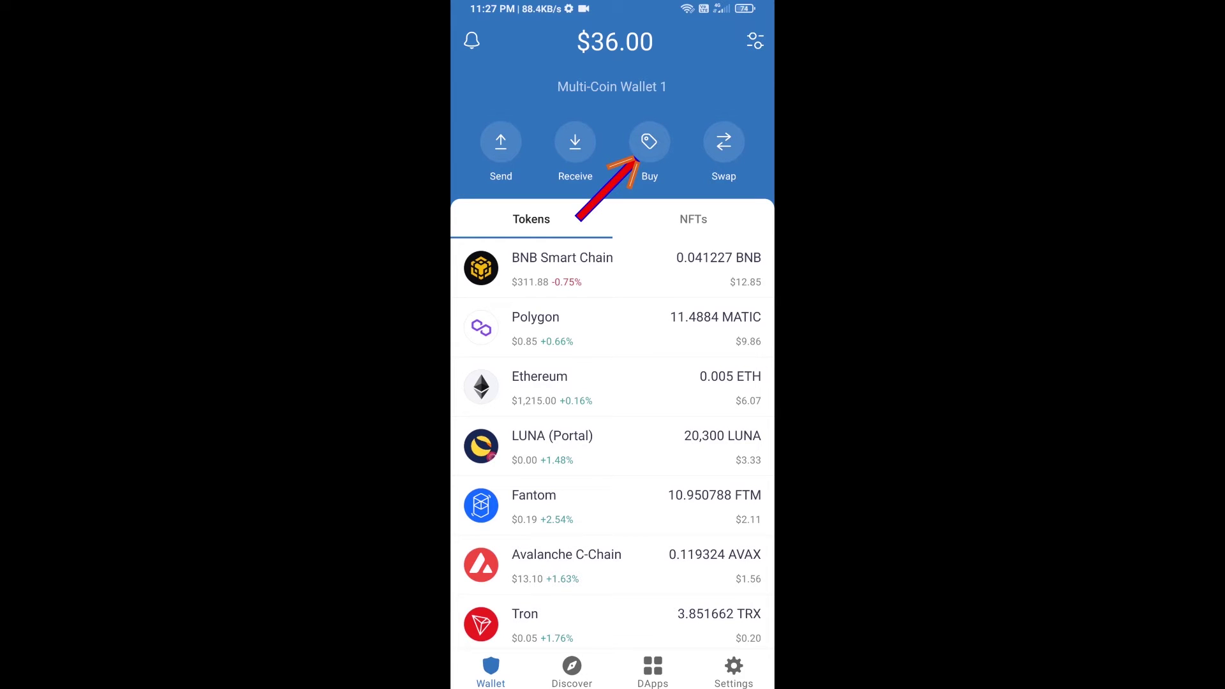
Browse the buy-coin list with a $50 amount, then abandon the purchase and return home.
left_click(649, 144)
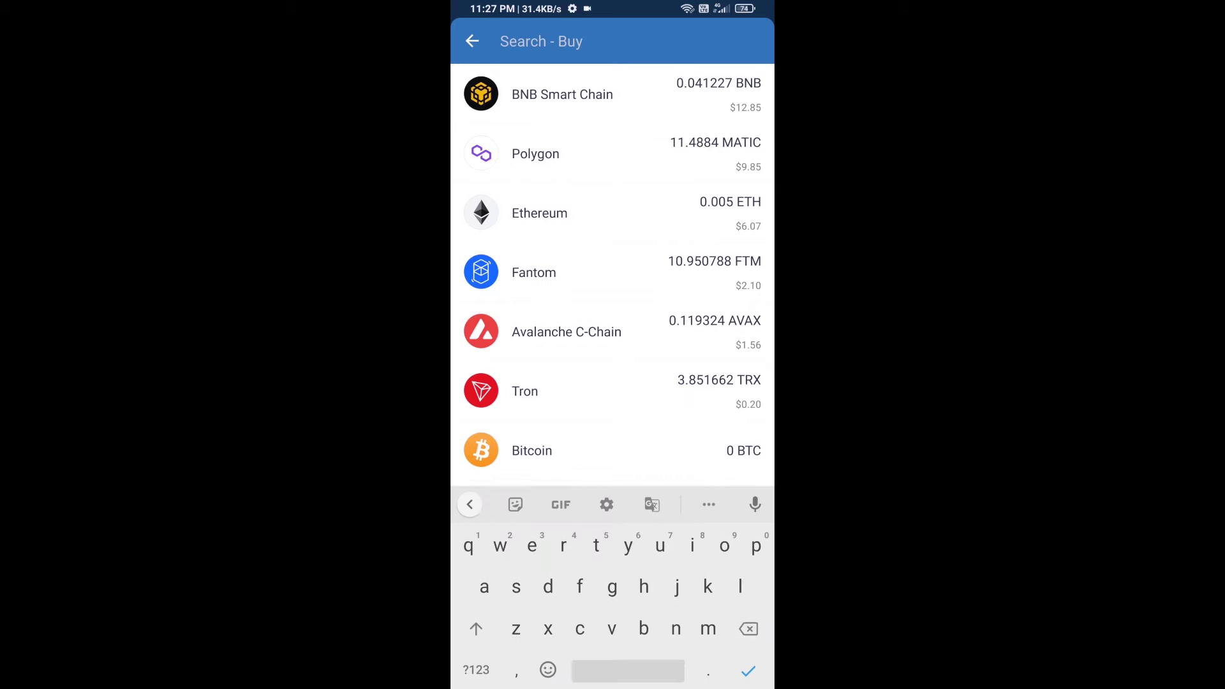
type("bnb")
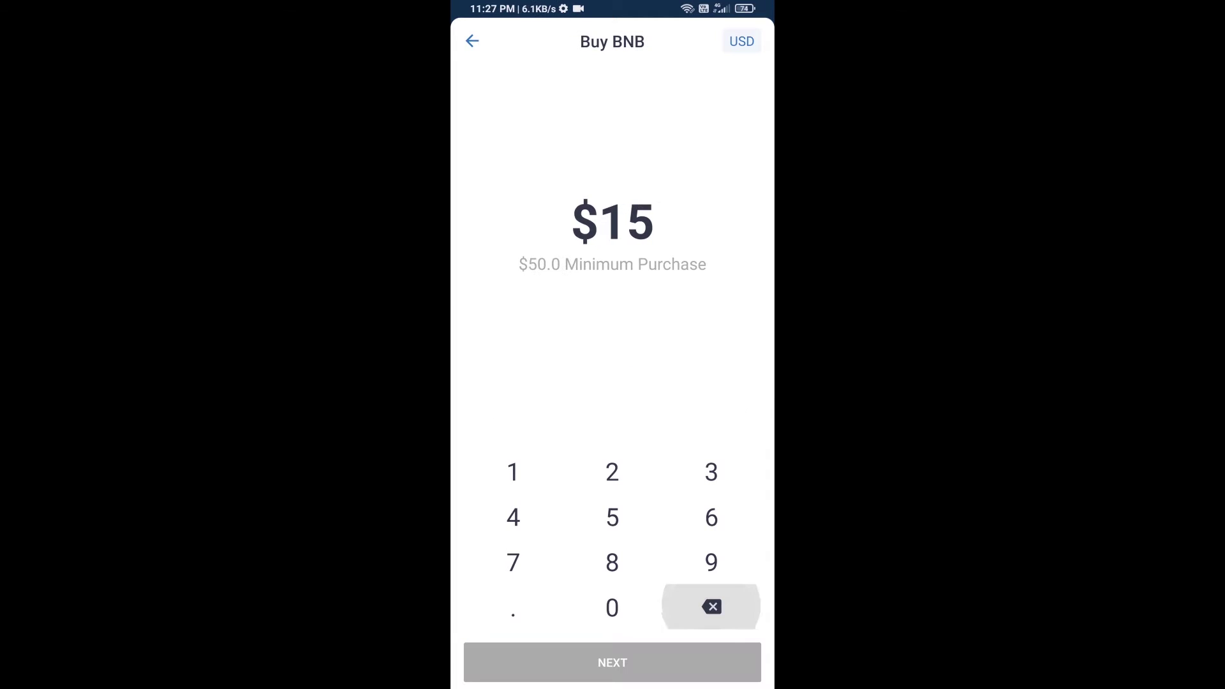
left_click(612, 517)
left_click(612, 608)
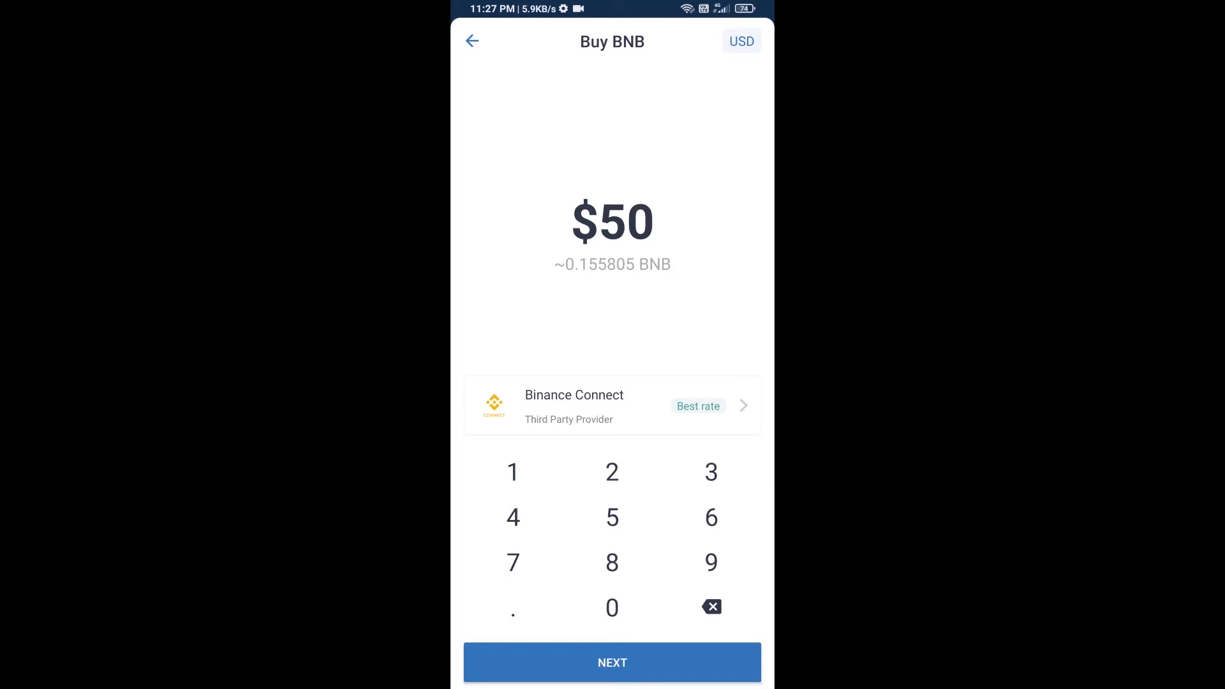
left_click(472, 40)
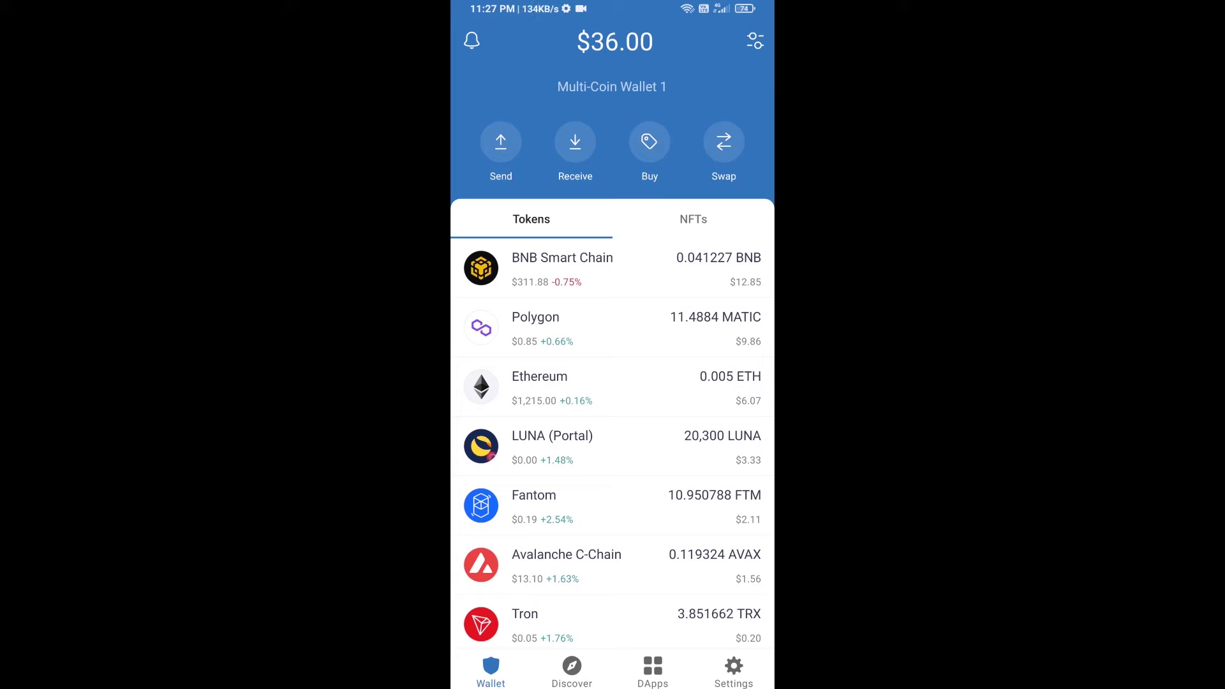
View the BNB Smart Chain receive address, return to the token list and enter the DApps browser.
left_click(562, 268)
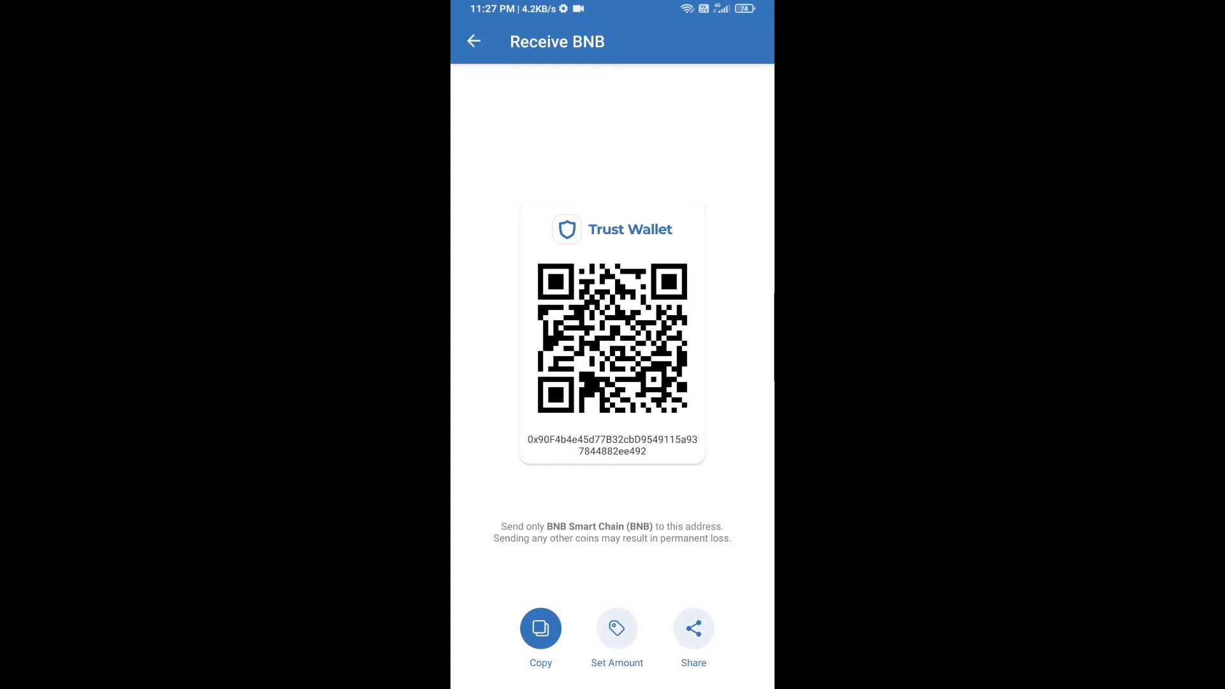
key("Escape")
key("Escape")
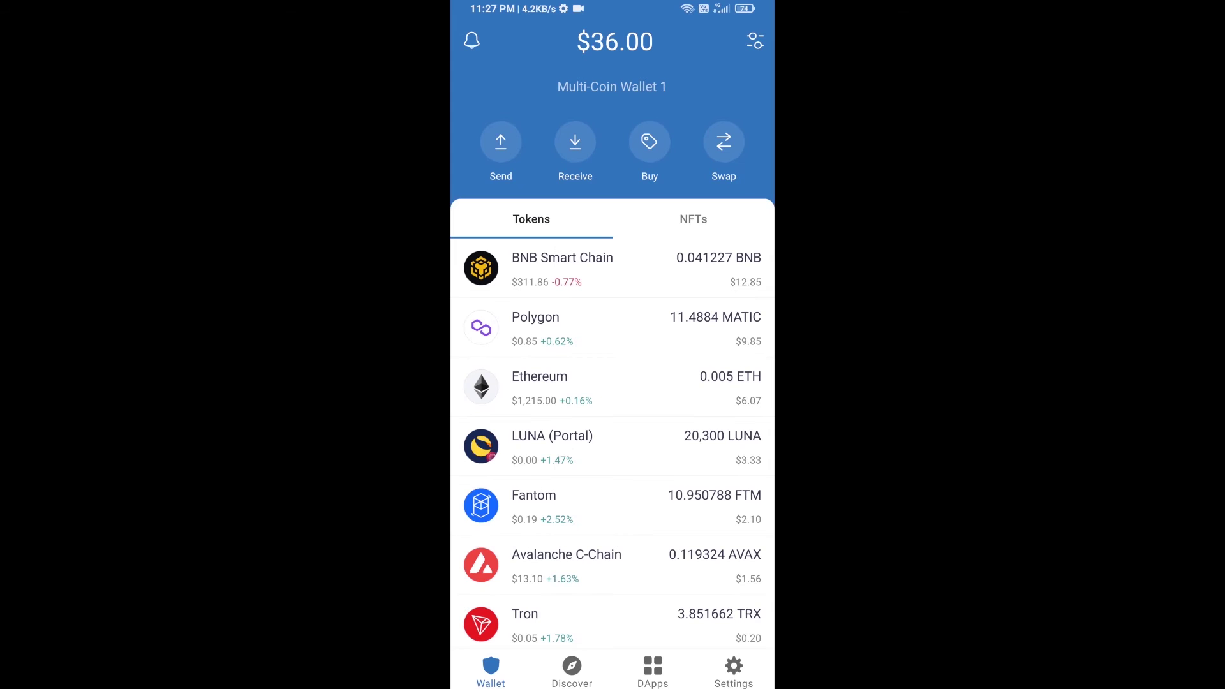
left_click(653, 672)
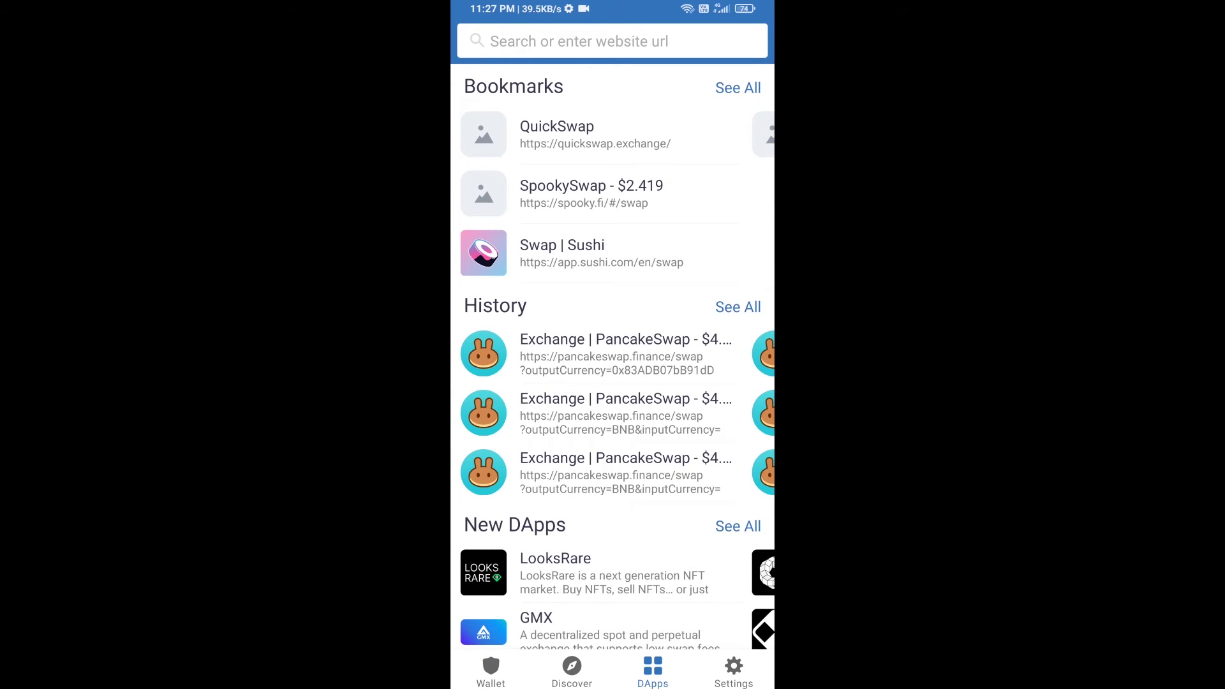
scroll(613, 357, "down", 5)
scroll(613, 357, "down", 2)
scroll(613, 358, "down", 2)
scroll(613, 356, "down", 2)
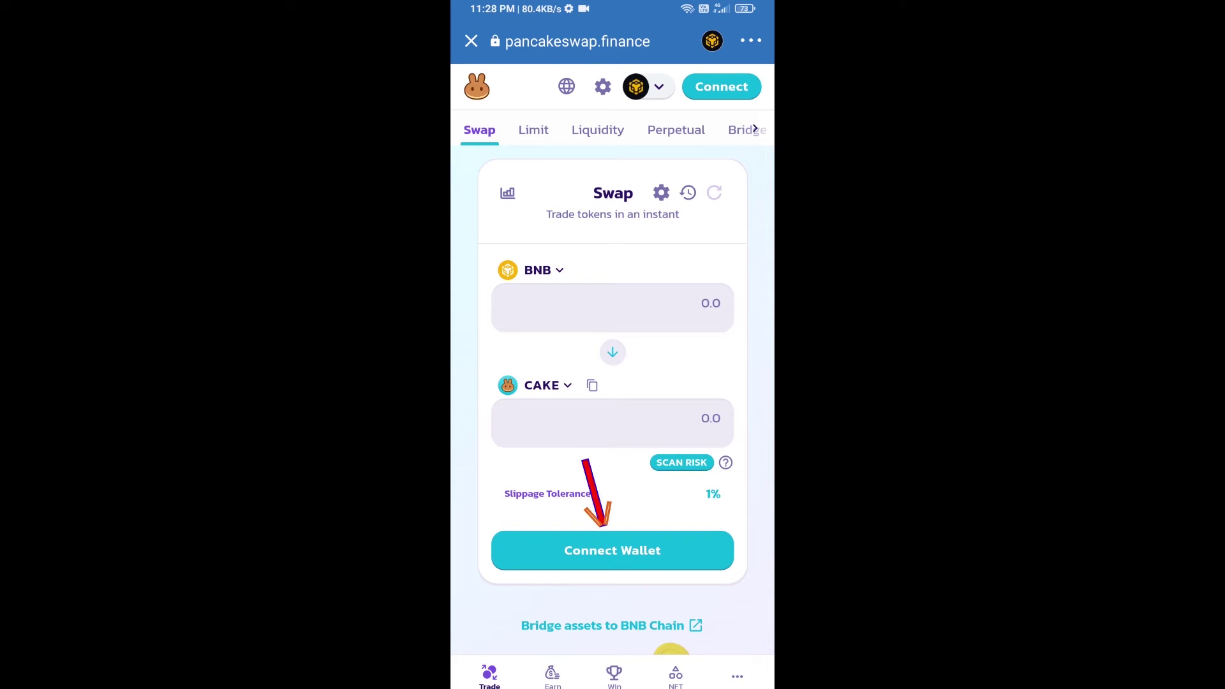
Connect PancakeSwap to Trust Wallet and bring up the Select a Token list.
left_click(613, 550)
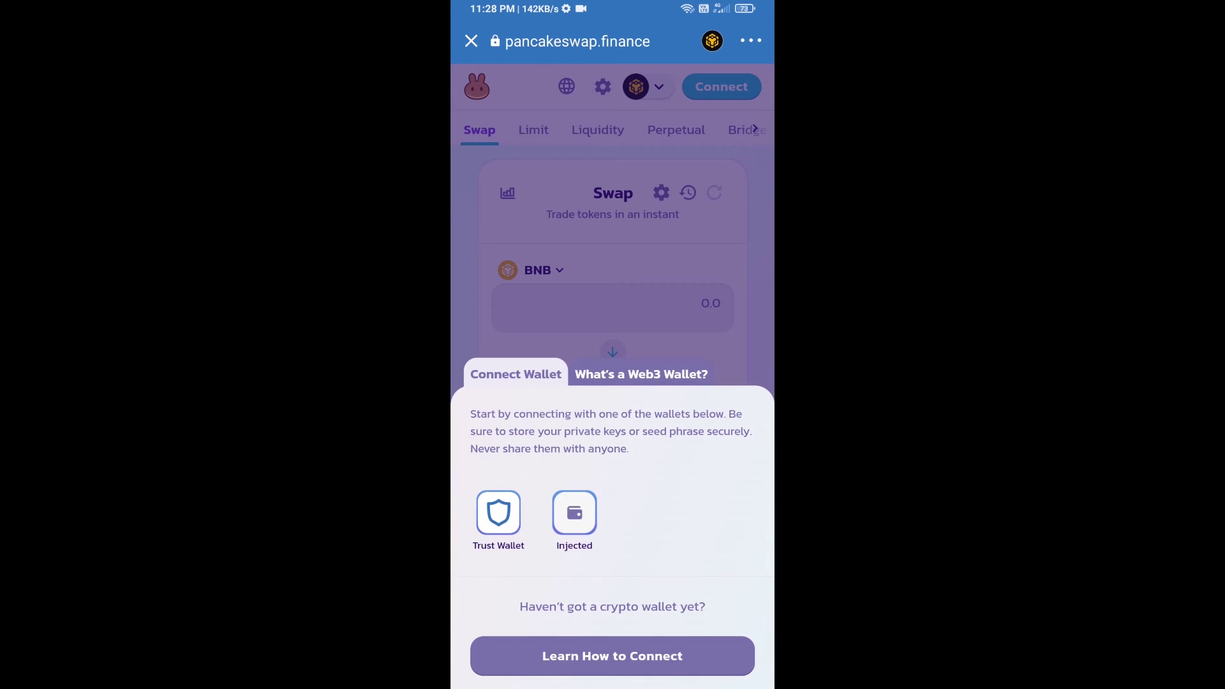
left_click(498, 513)
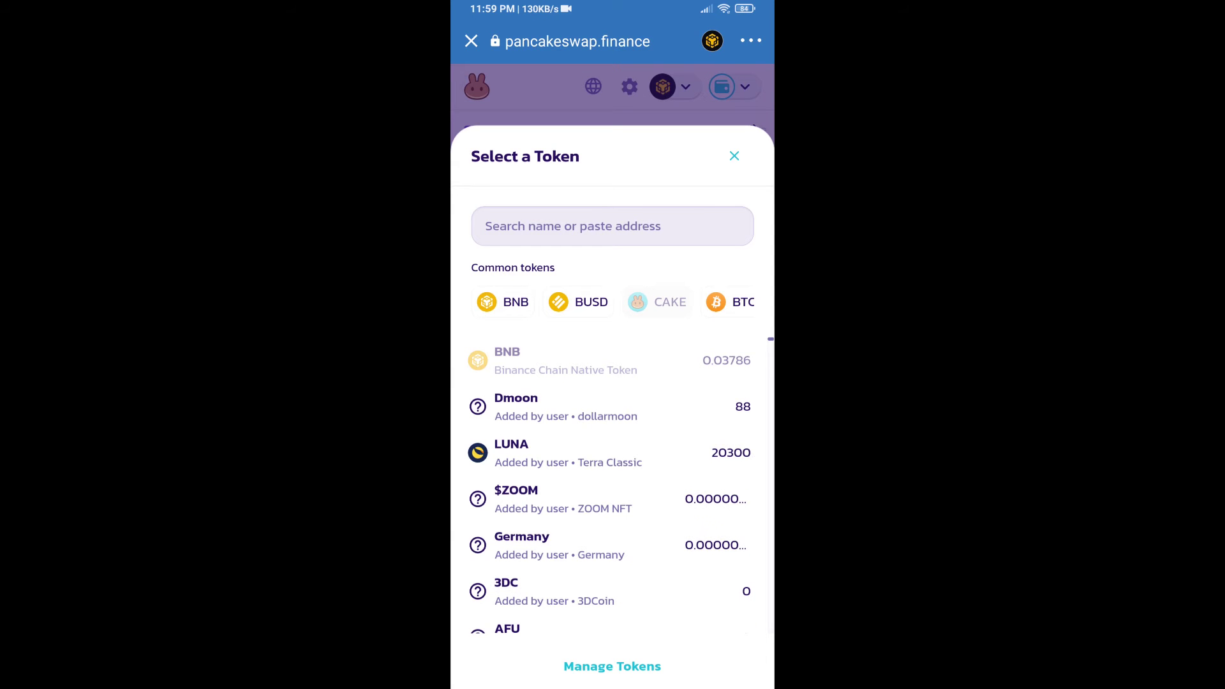
Copy the BIC BEP20 contract address from CoinMarketCap in Chrome and return to PancakeSwap's token picker.
left_click_drag(613, 685, 613, 565)
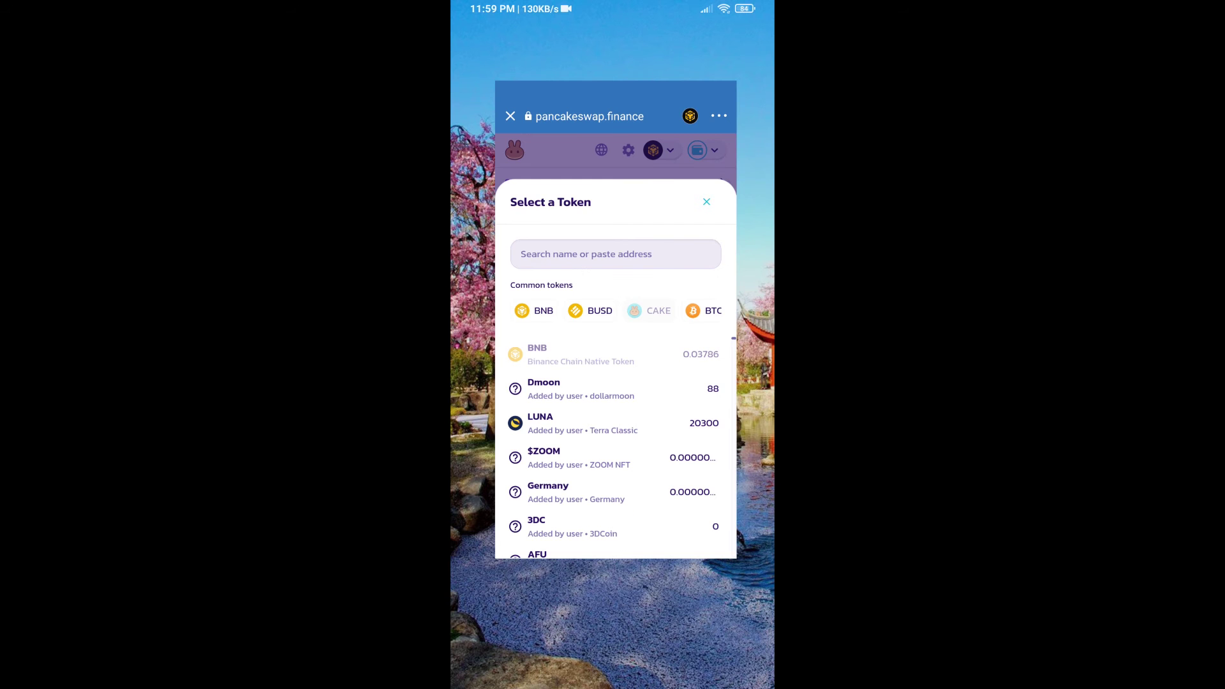
left_click(692, 421)
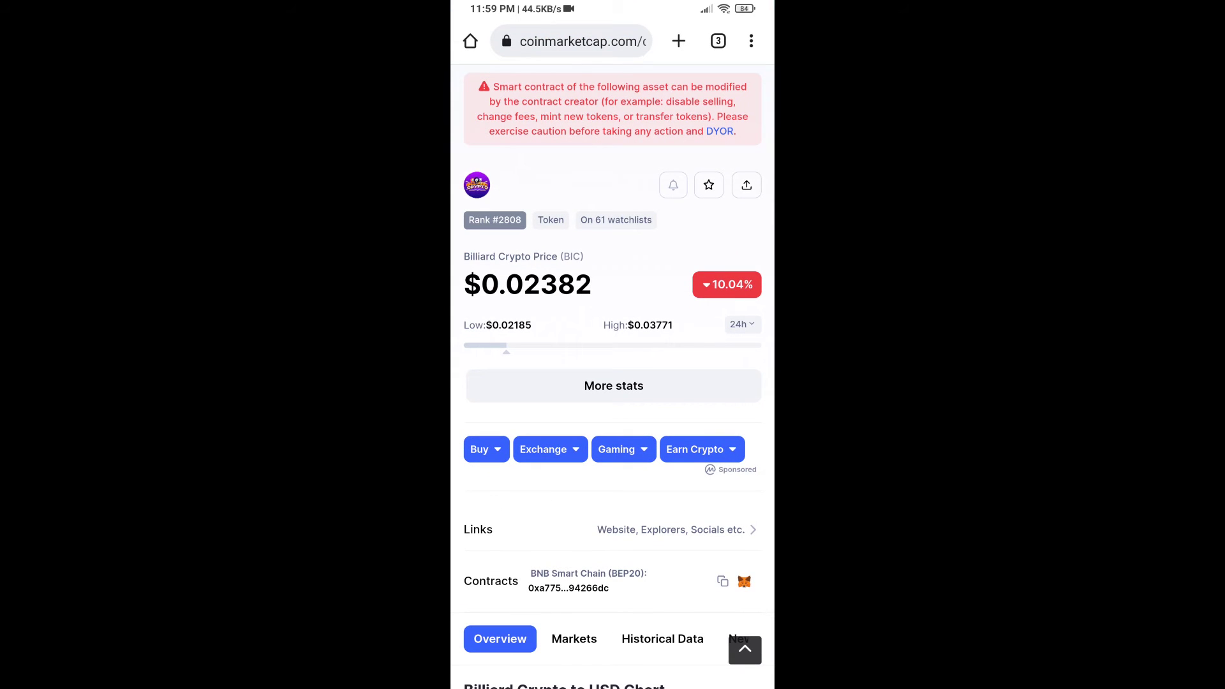
left_click(722, 581)
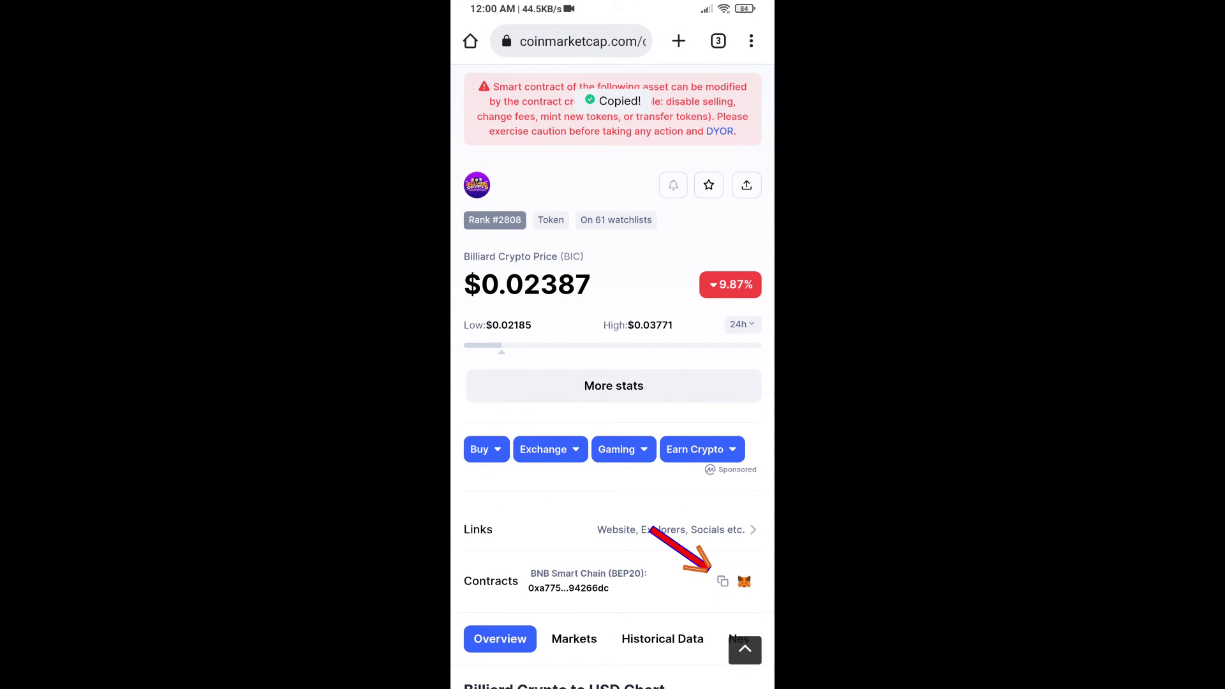
left_click_drag(613, 685, 613, 564)
left_click(692, 421)
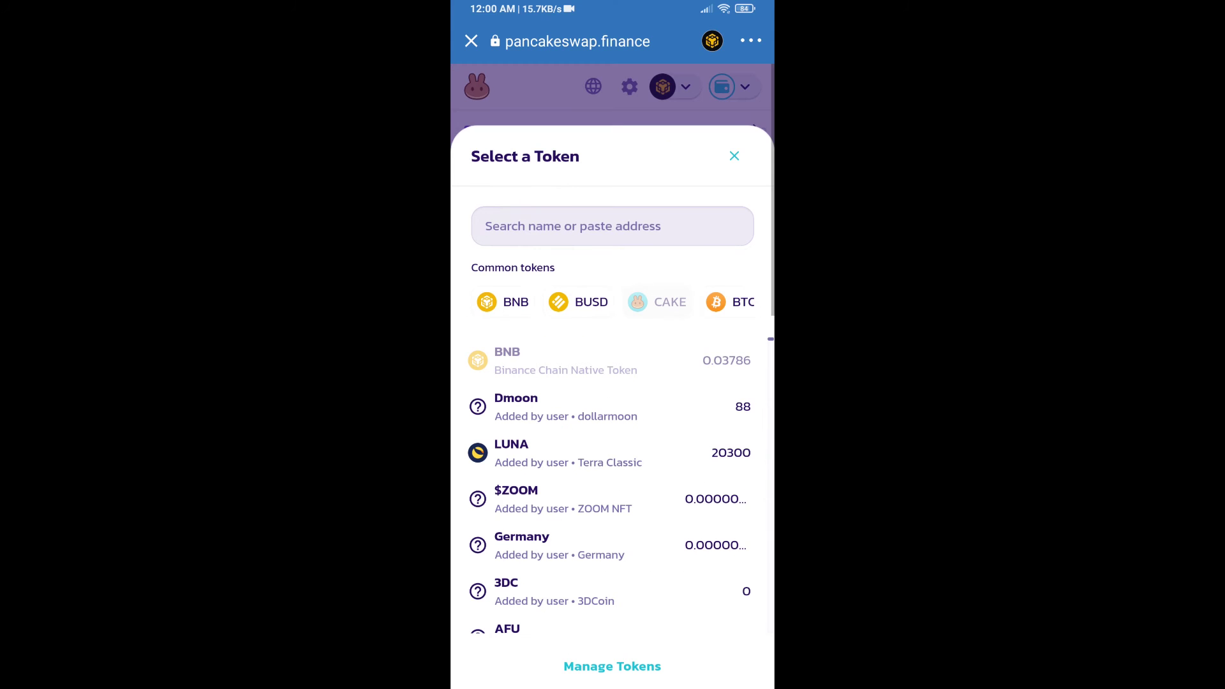
Paste the BIC contract address, accept the unknown-token risk warning and import Billiard Crypto as the receiving token.
left_click(613, 226)
left_click(492, 189)
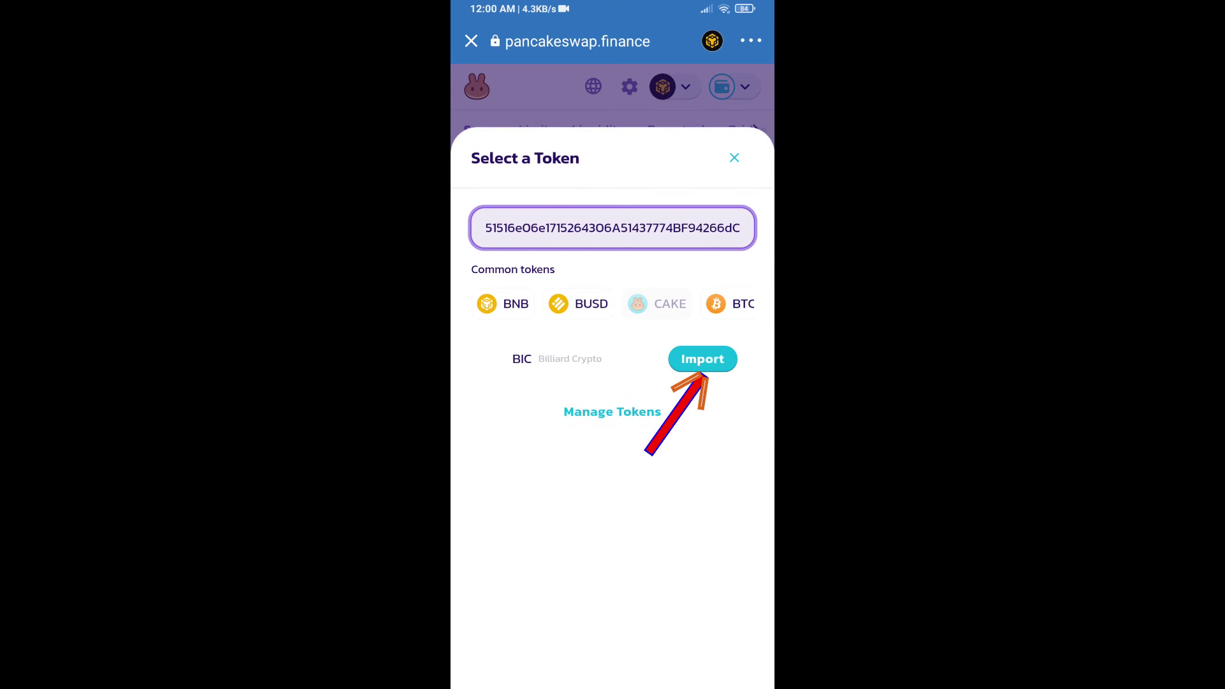
left_click(702, 359)
left_click(485, 539)
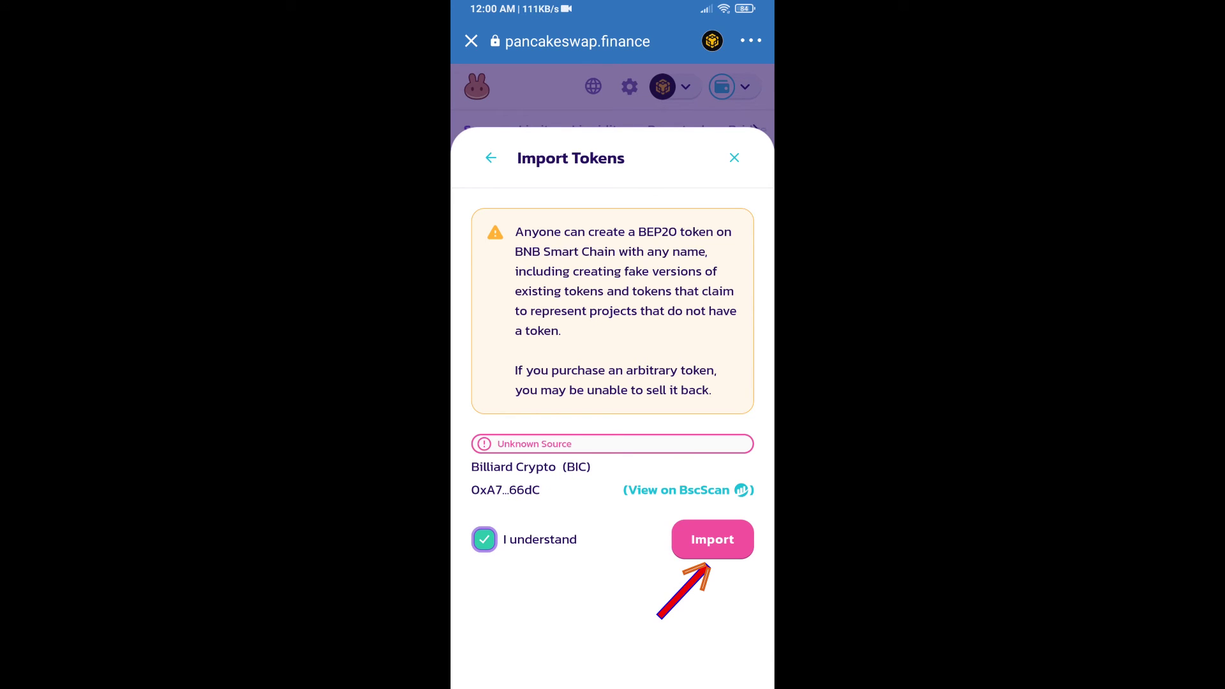
left_click(712, 539)
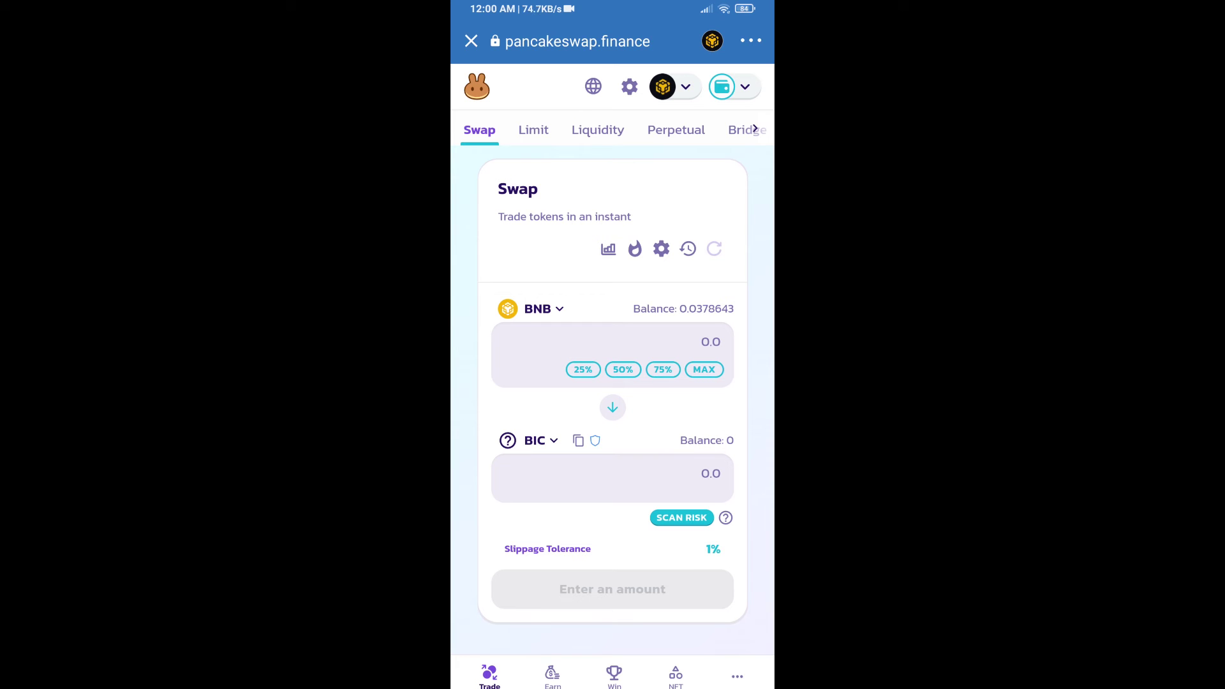
Set the custom slippage tolerance to 1% in swap settings and return to the swap form.
left_click(662, 248)
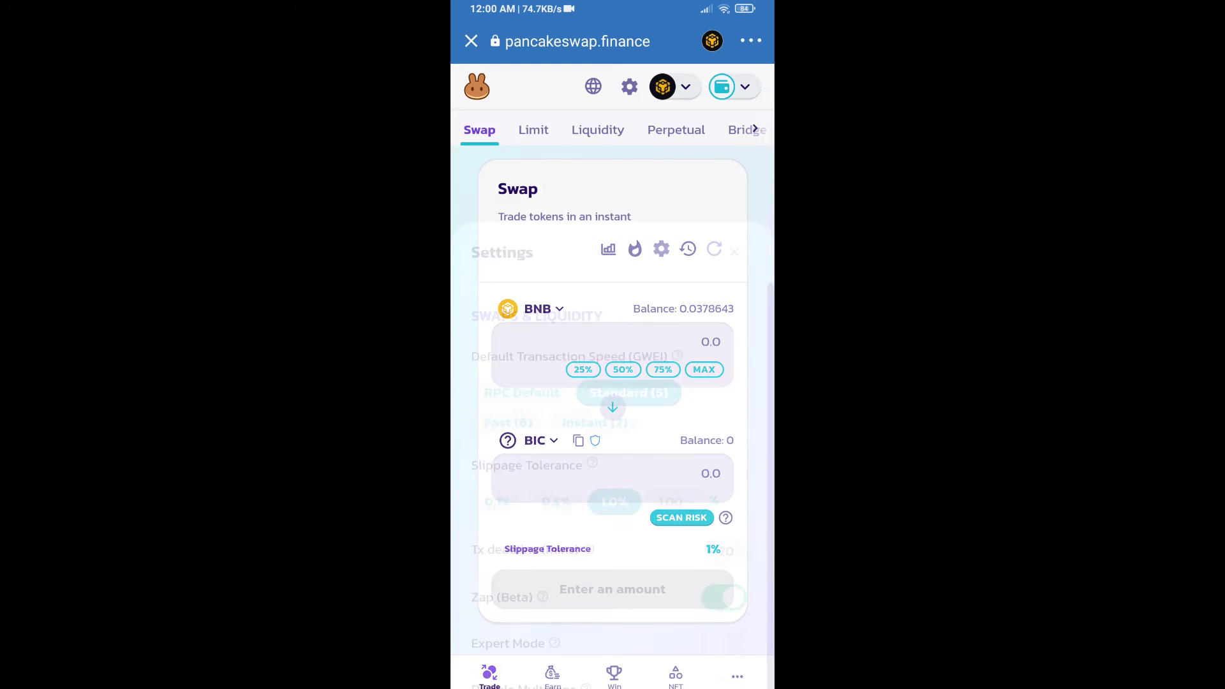
left_click(677, 405)
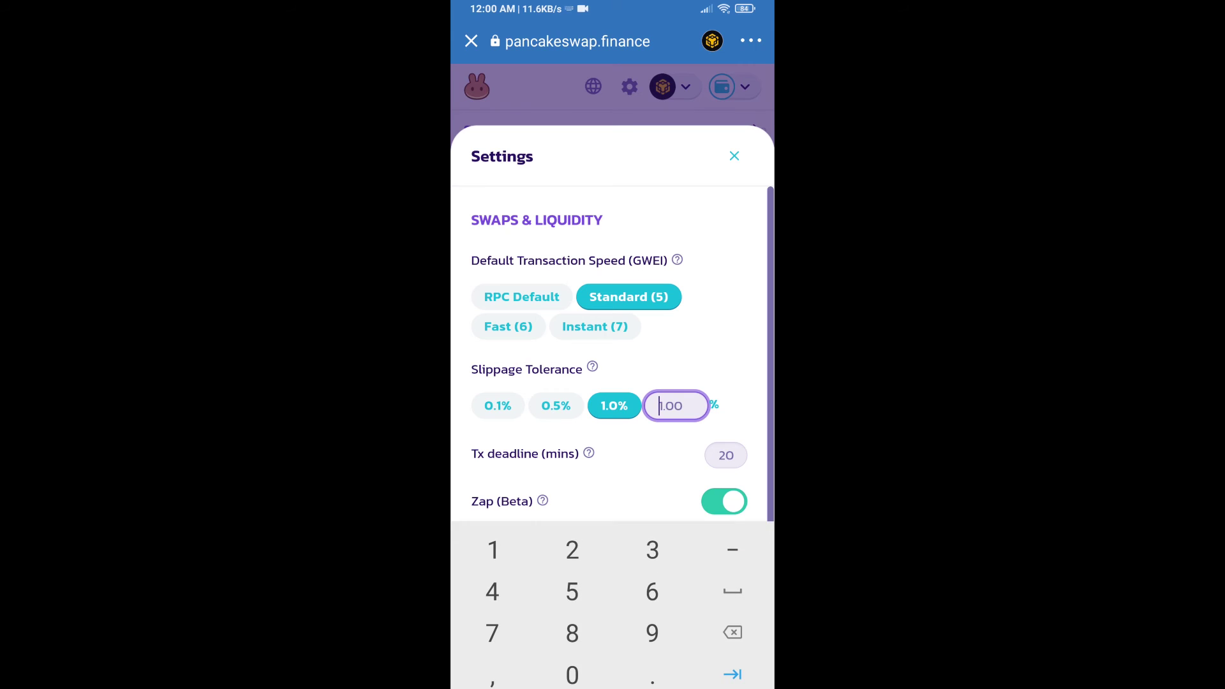
type("1")
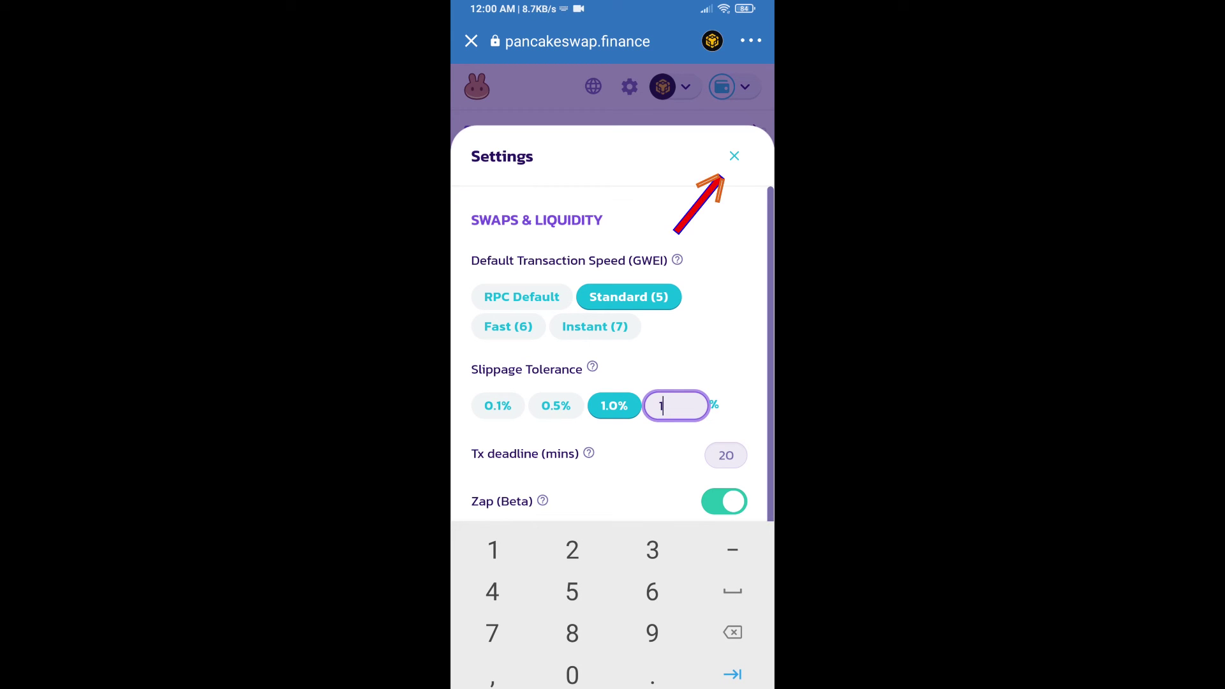
left_click(734, 155)
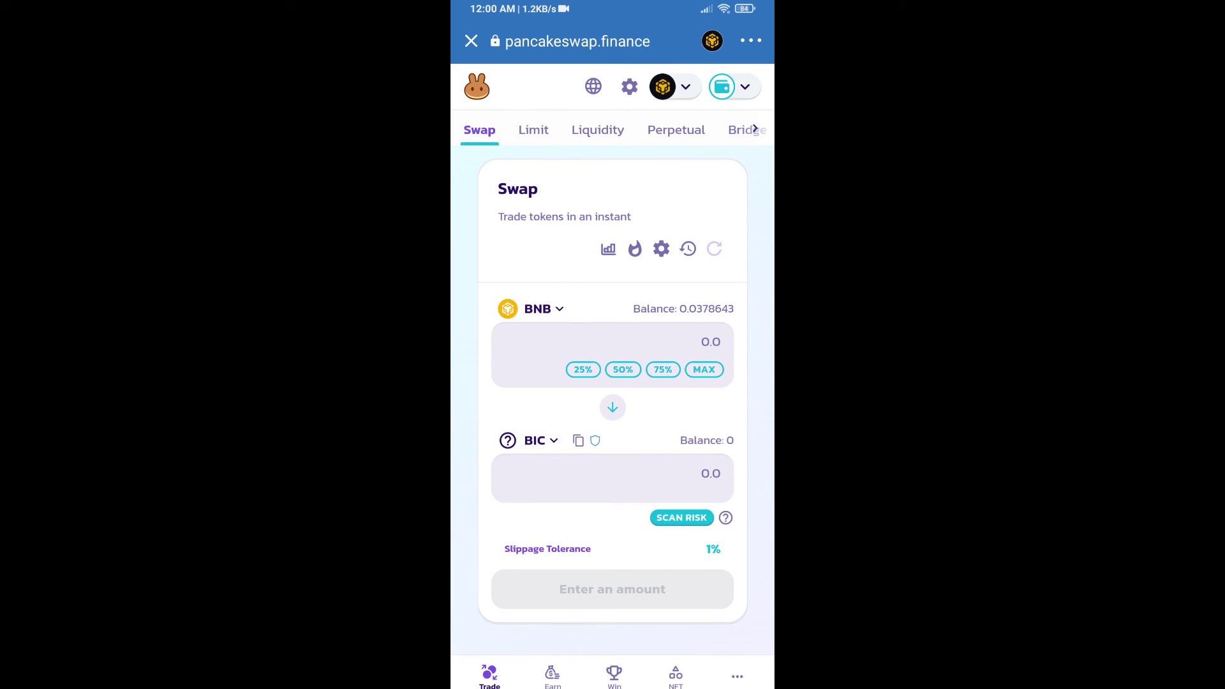
Enter 0.005 BIC to receive and submit the BNB-to-BIC swap.
left_click(614, 474)
type("0")
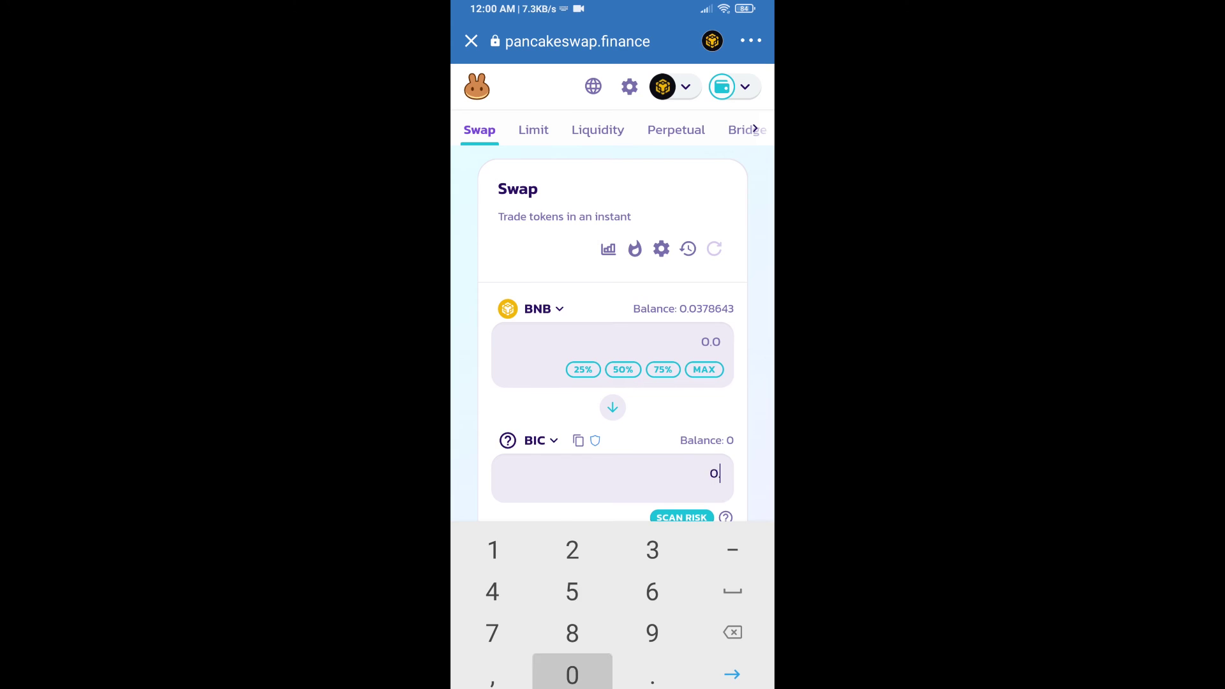
type(".005")
scroll(612, 287, "down", 5)
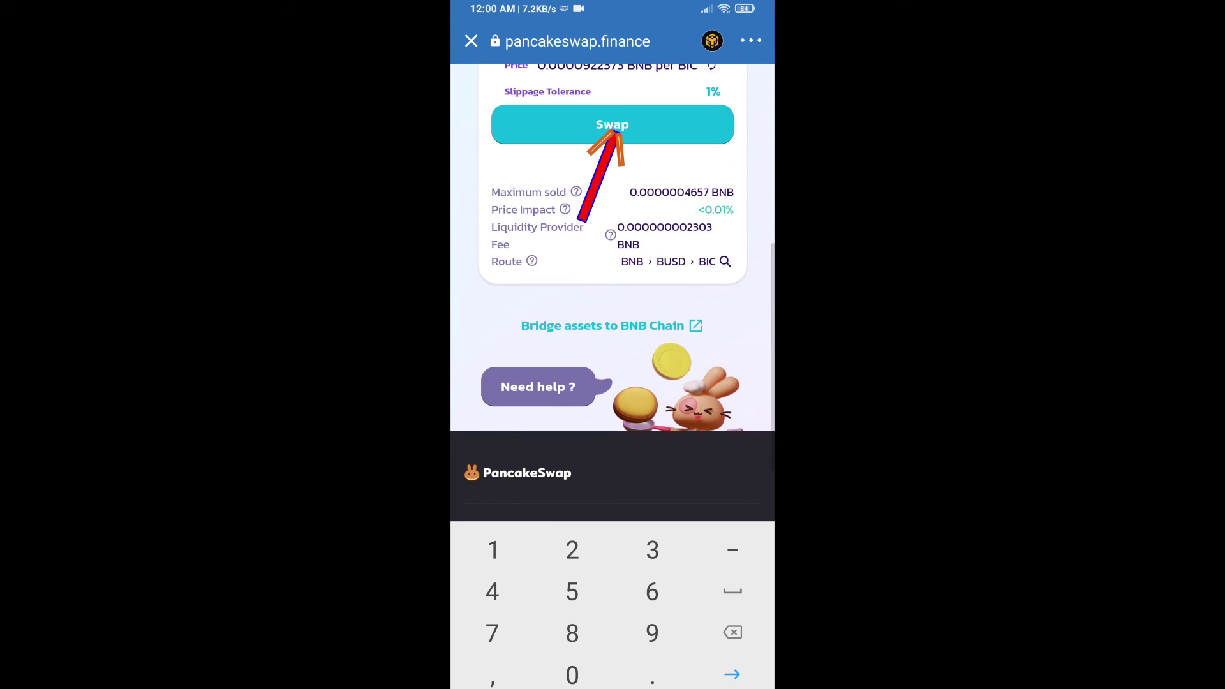
left_click(614, 125)
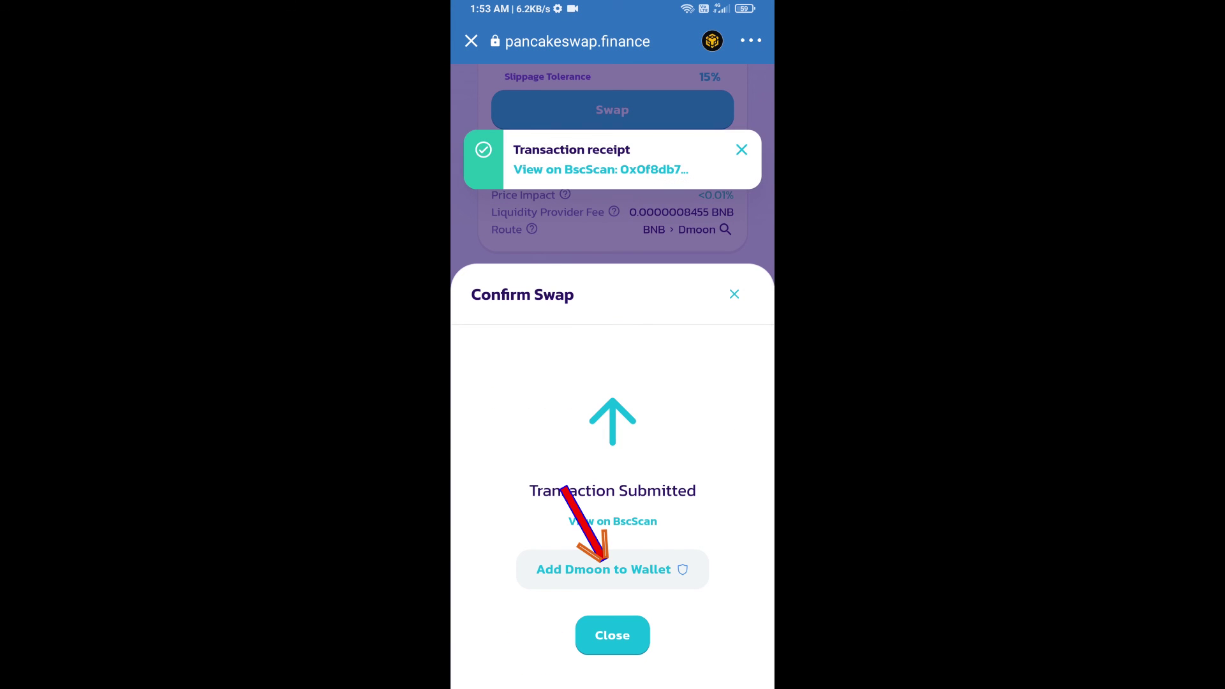
Add the bought Billiard Crypto token to Trust Wallet via Add to Wallet.
left_click(603, 568)
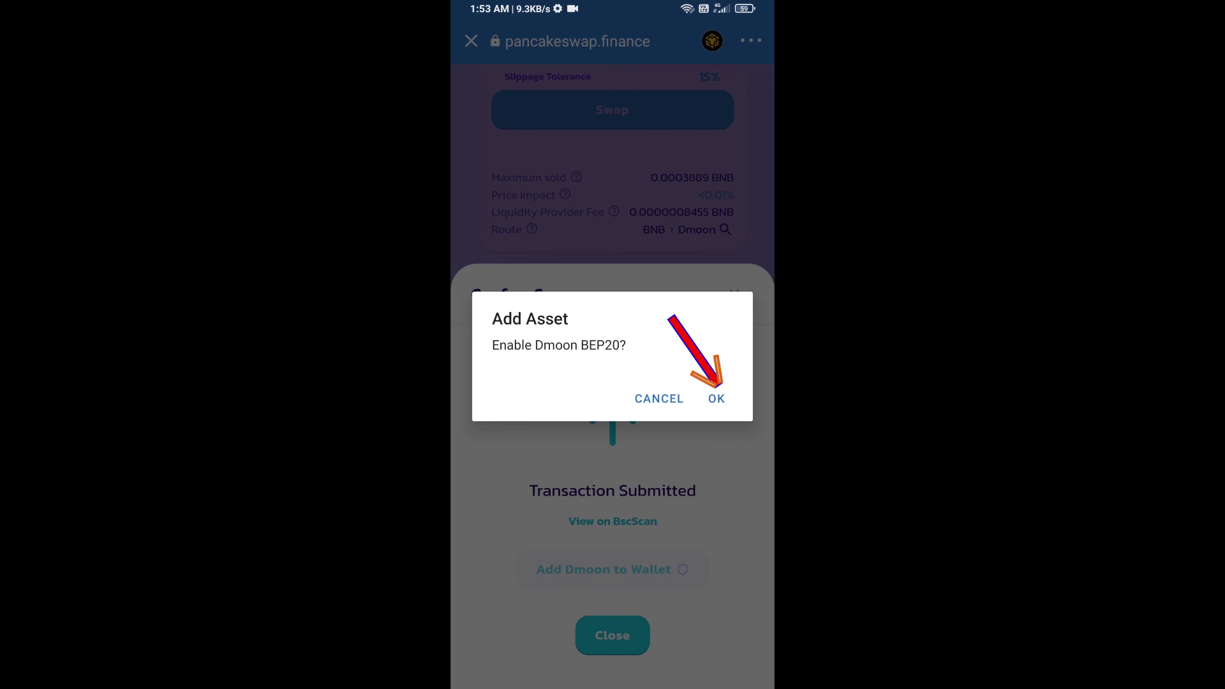